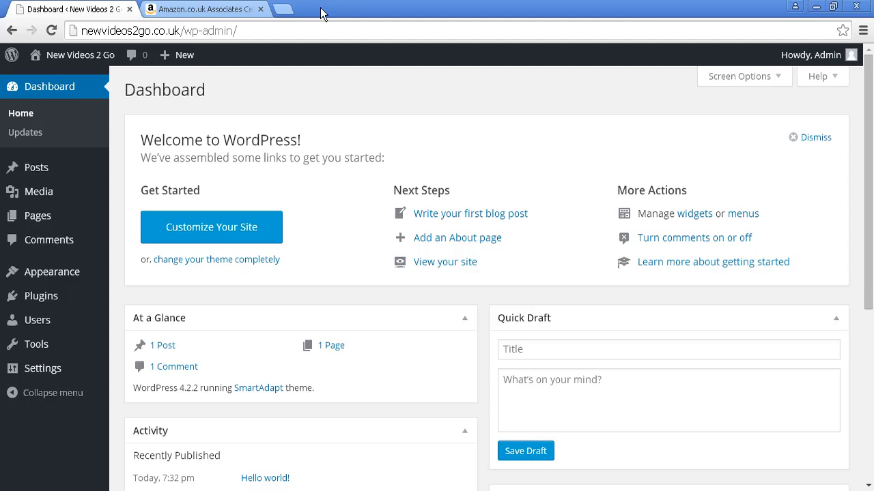
# - Add a Text widget to the Main Sidebar of the WordPress site
pyautogui.click(218, 14)
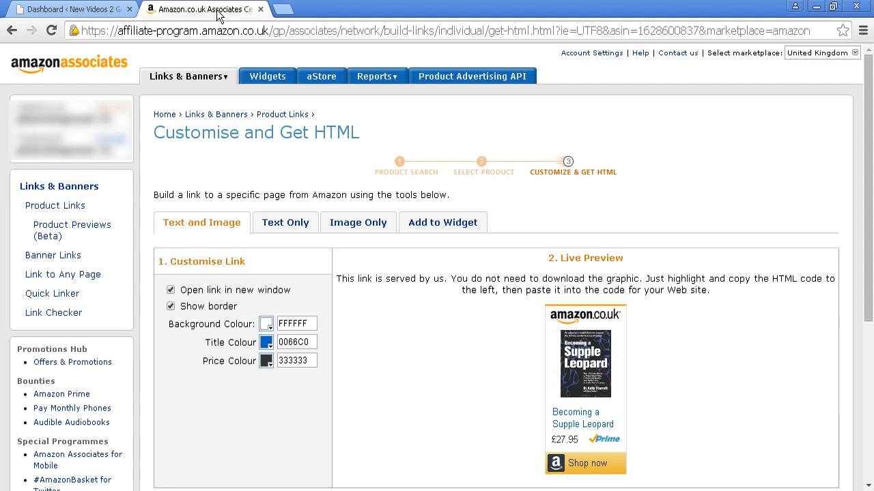
pyautogui.click(75, 10)
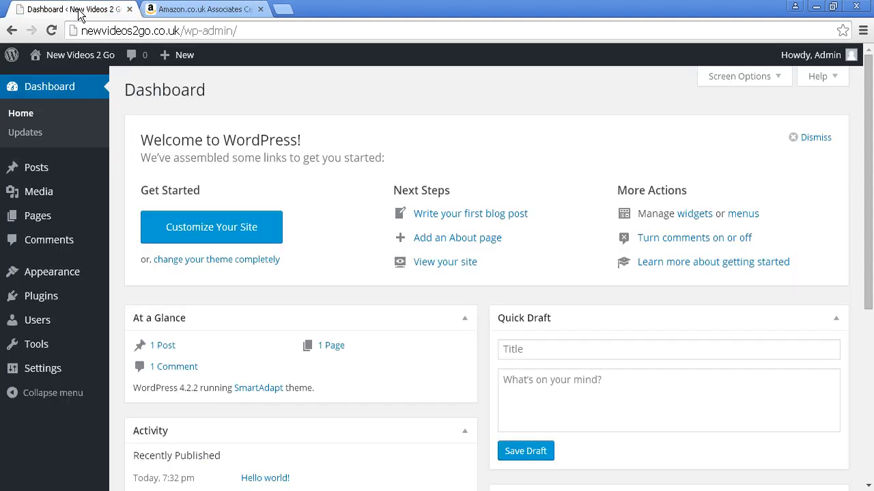
pyautogui.moveTo(60, 278)
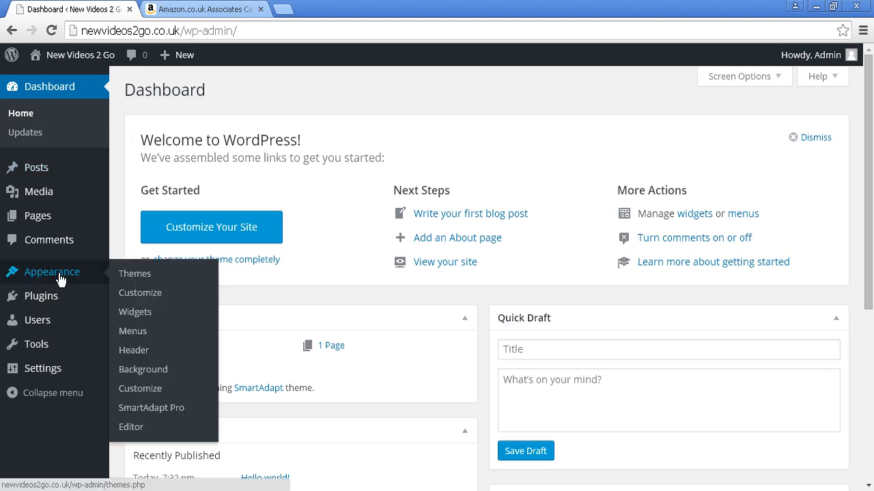
pyautogui.click(142, 315)
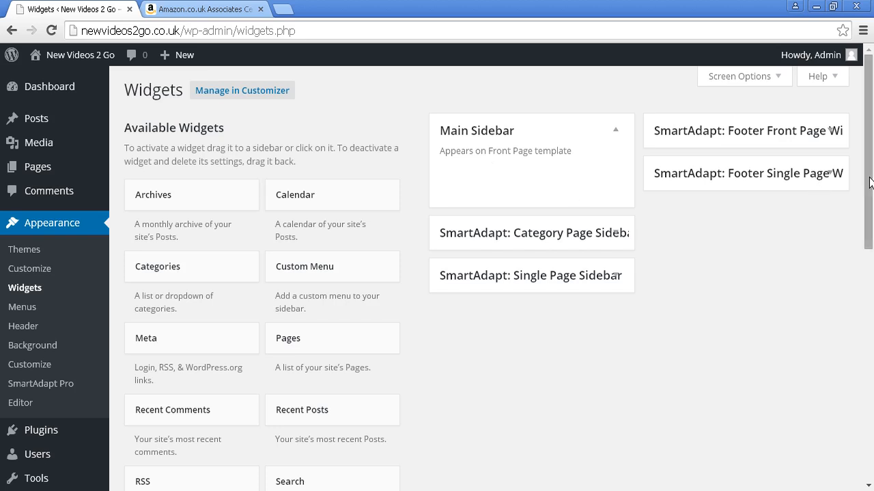
pyautogui.moveTo(870, 183); pyautogui.dragTo(864, 334)
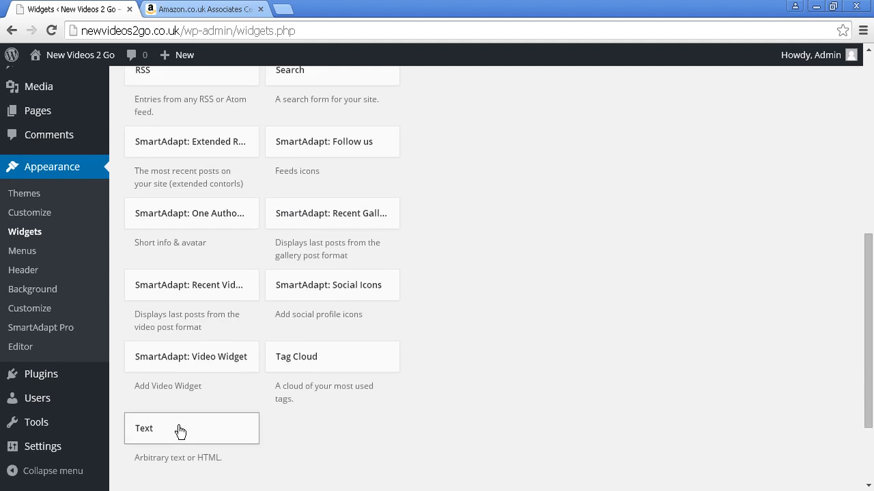
pyautogui.moveTo(404, 387); pyautogui.dragTo(489, 139)
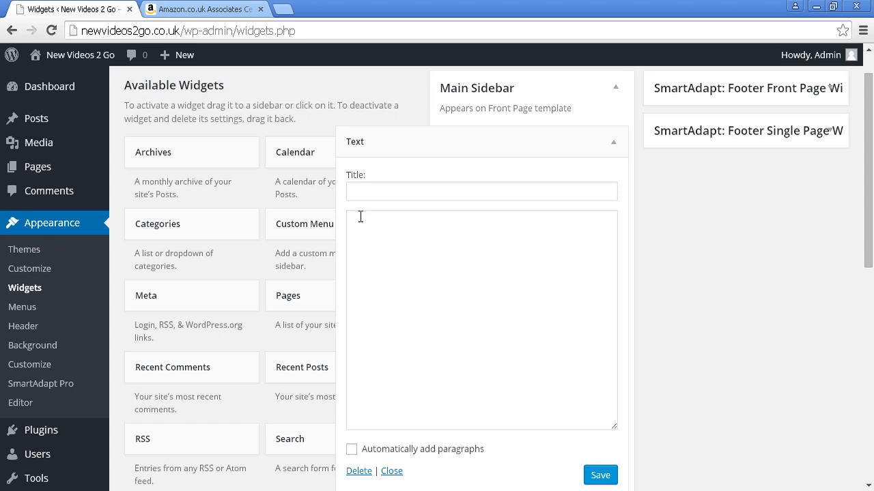
# - Switch to Amazon Associates and copy the HTML code of the text-and-image product link for Becoming a Supple Leopard
pyautogui.click(224, 14)
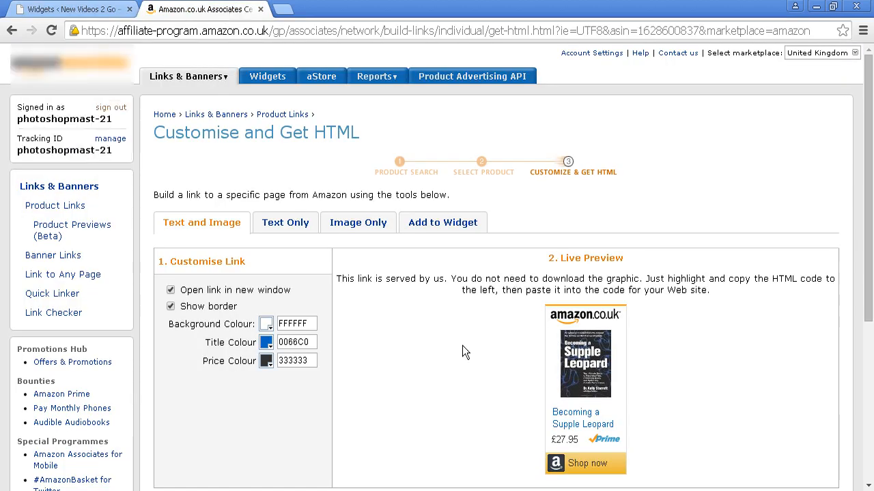
pyautogui.scroll(-4, 462, 345)
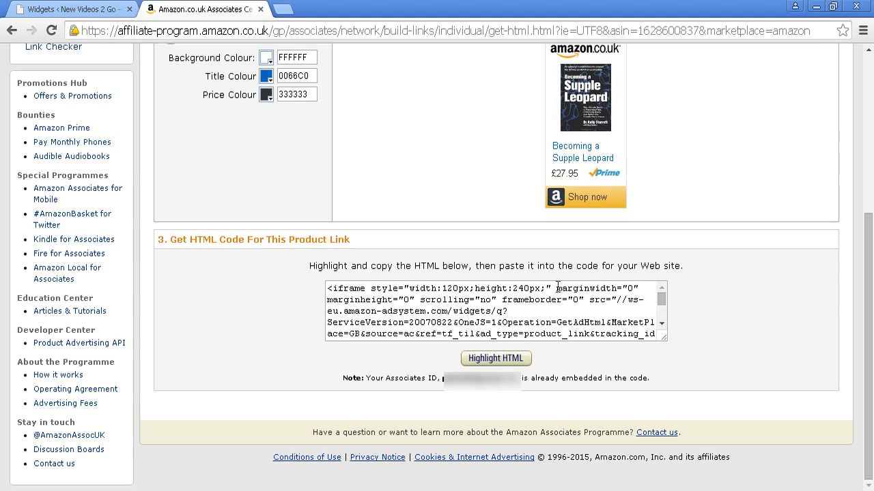
pyautogui.click(497, 359)
pyautogui.hotkey('ctrl', 'c')
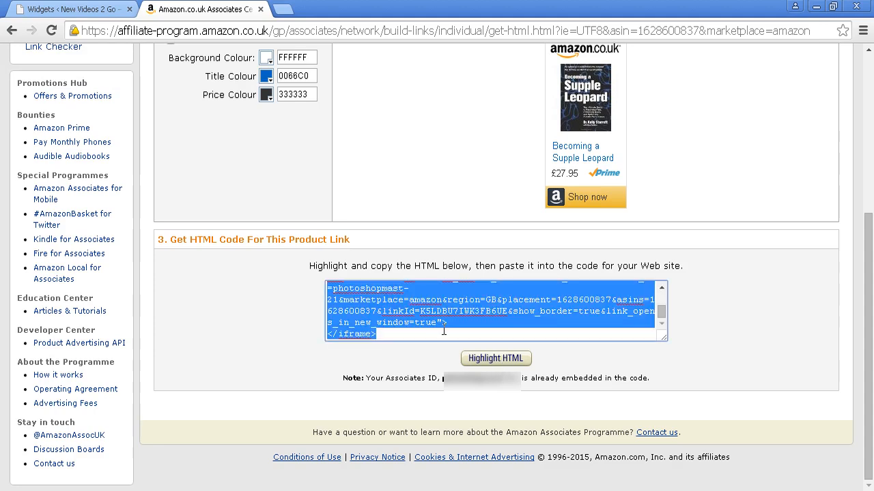
pyautogui.rightClick(435, 301)
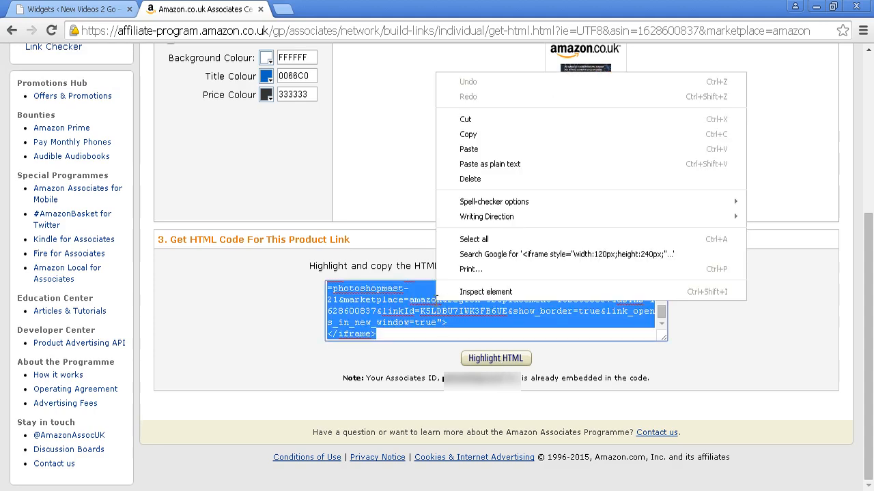
pyautogui.click(469, 134)
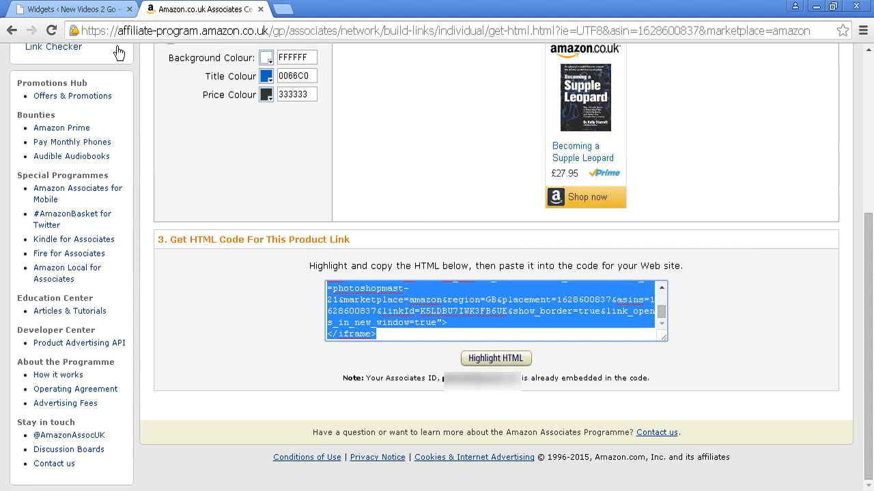
# - Paste the product link code into the WordPress Text widget's content, save it, and check the live site
pyautogui.click(87, 12)
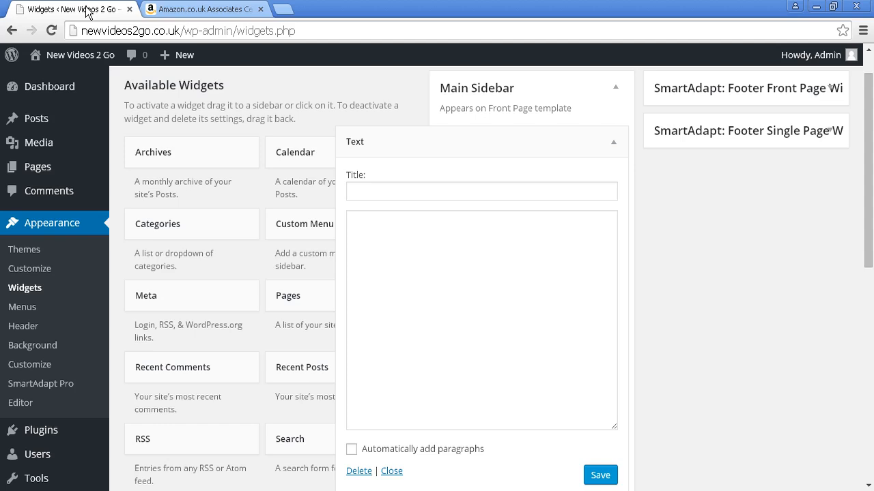
pyautogui.click(378, 230)
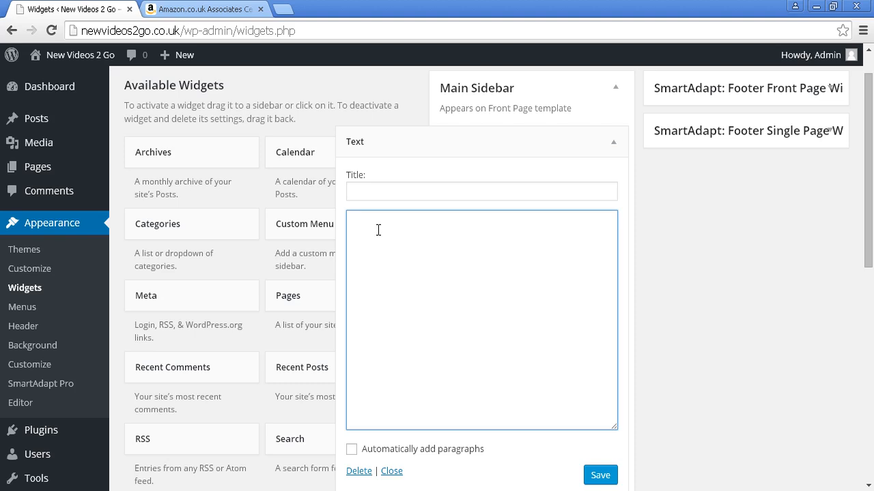
pyautogui.hotkey('ctrl', 'v')
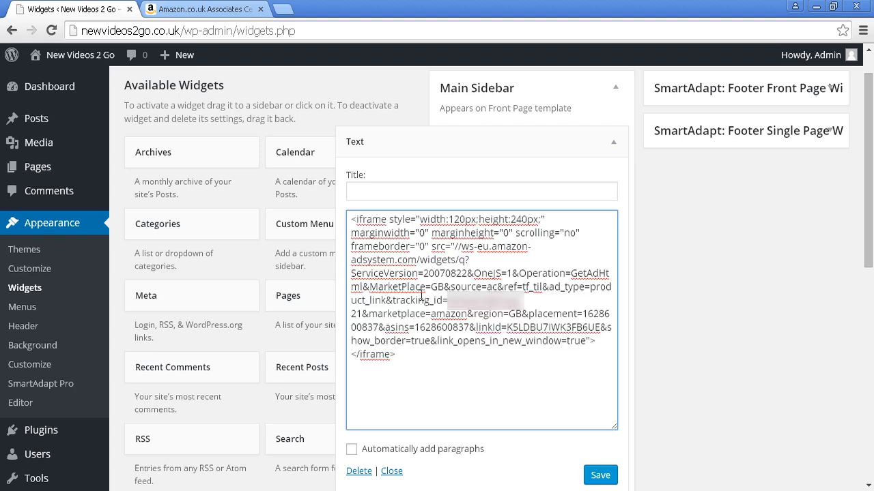
pyautogui.click(600, 479)
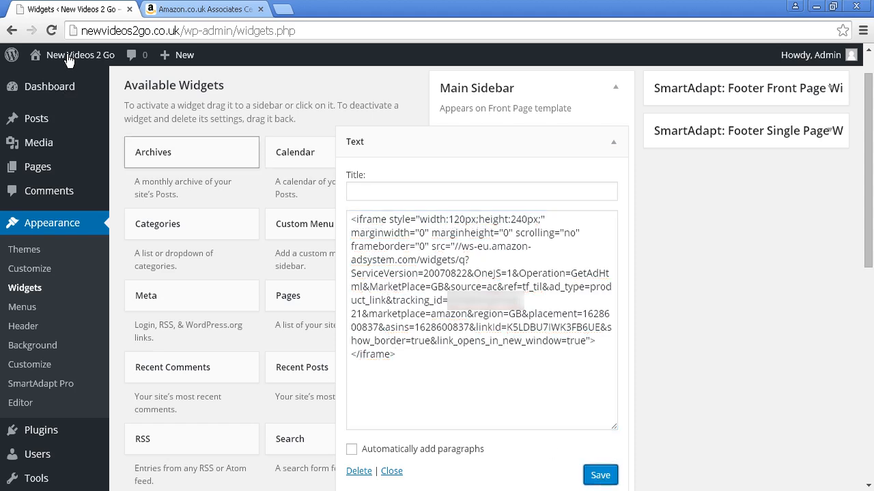
pyautogui.click(50, 81)
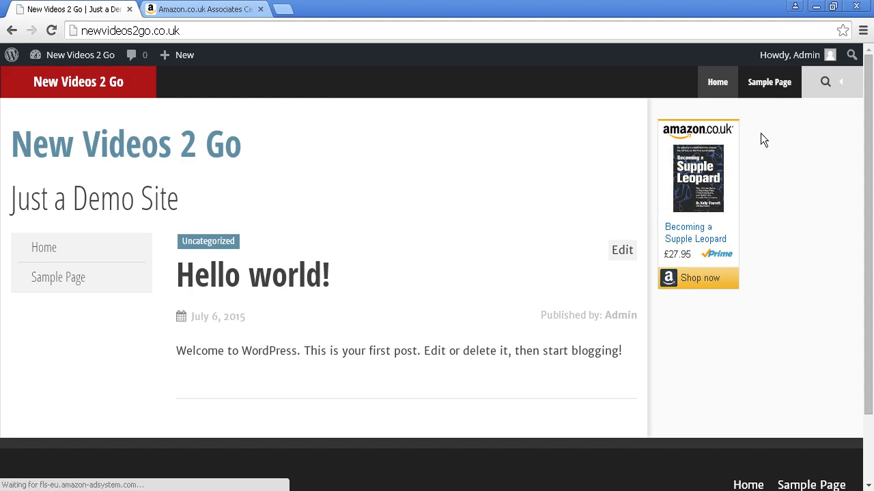
pyautogui.click(773, 83)
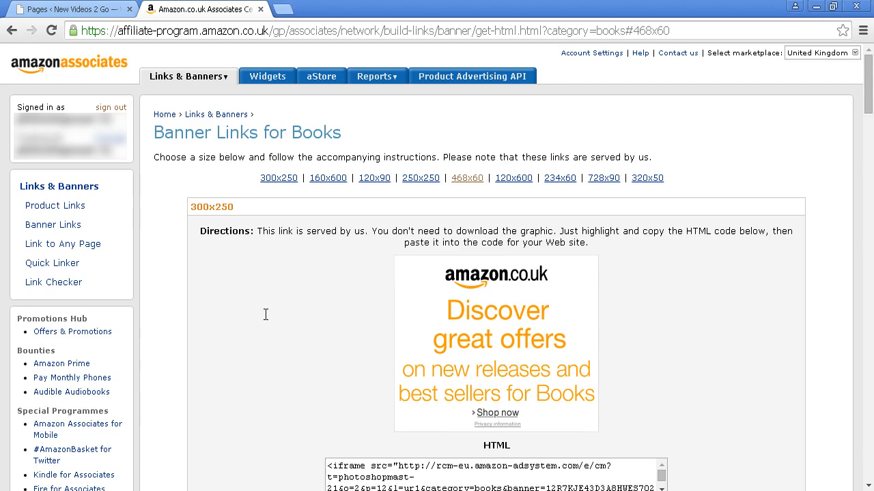
# - Copy the HTML code of the 468x60 Books banner in Amazon Associates
pyautogui.moveTo(225, 82)
pyautogui.scroll(-2, 308, 287)
pyautogui.scroll(-4, 320, 282)
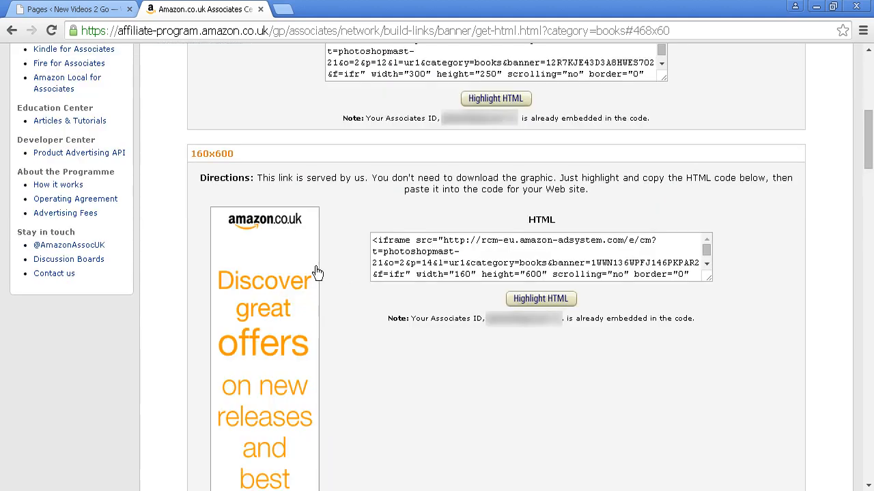
pyautogui.scroll(-6, 318, 272)
pyautogui.scroll(-6, 372, 272)
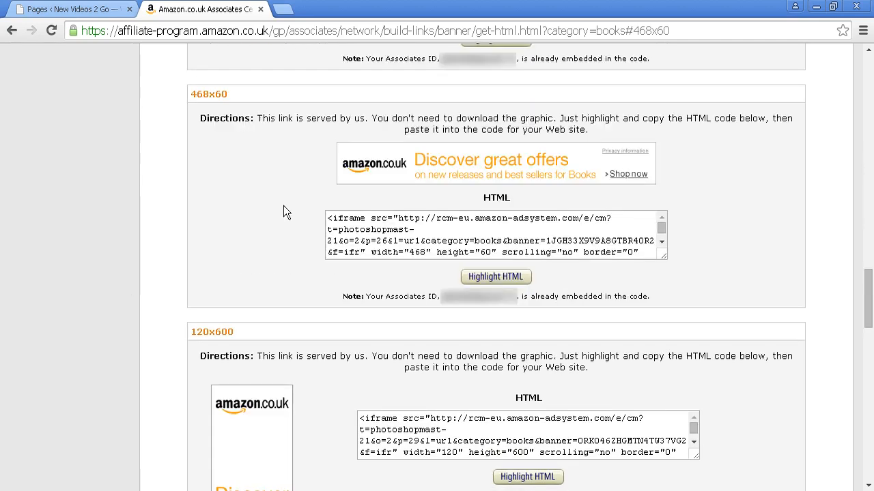
pyautogui.click(487, 276)
pyautogui.rightClick(407, 231)
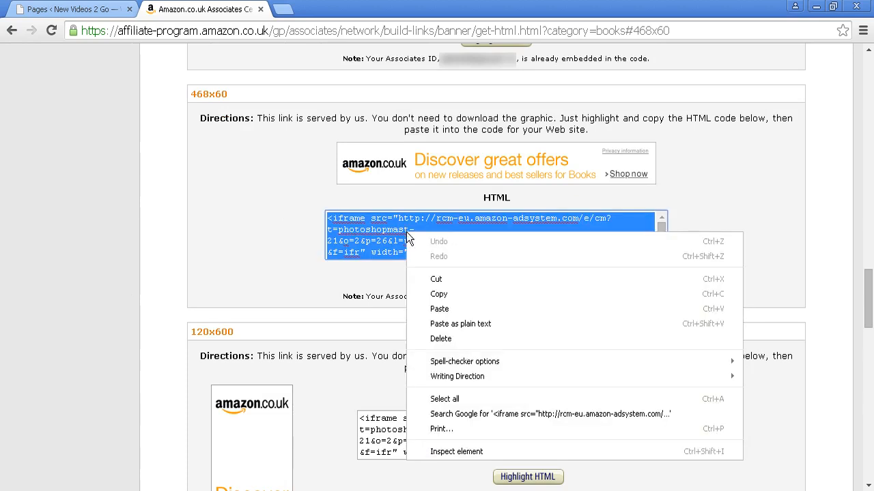
pyautogui.click(447, 295)
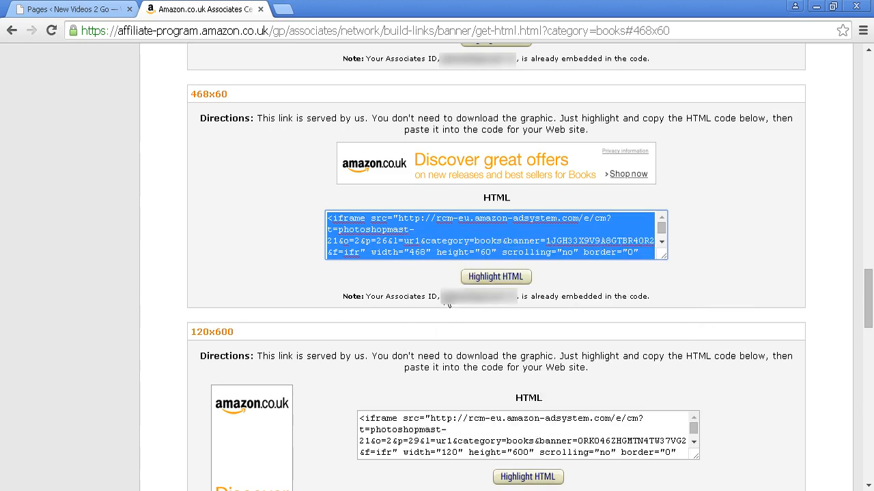
# - Return to the WordPress pages list and open Sample Page for editing in Text mode
pyautogui.click(83, 13)
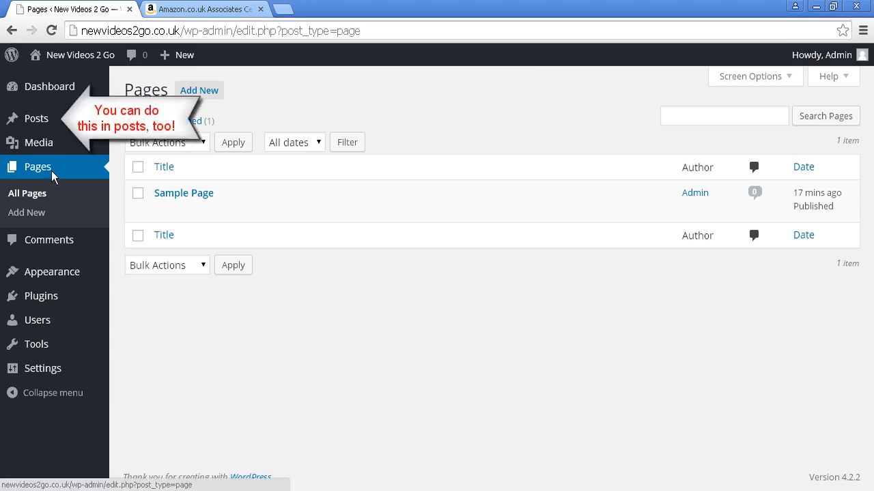
pyautogui.moveTo(179, 199)
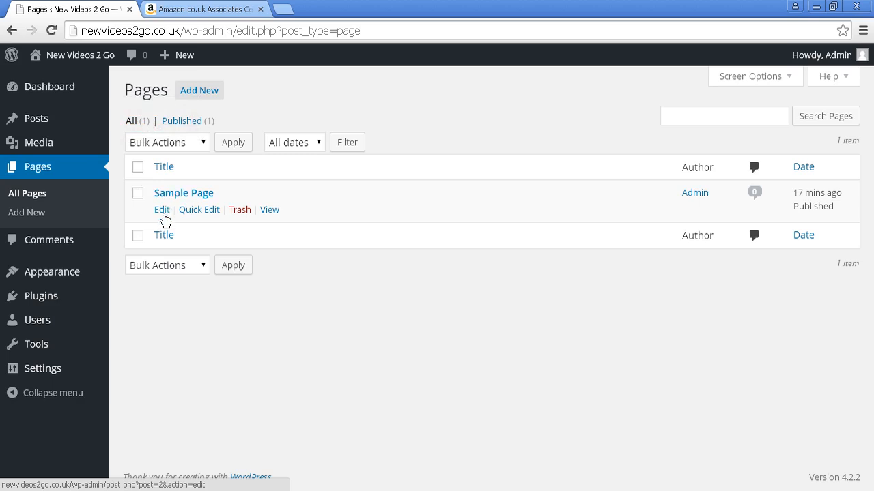
pyautogui.click(162, 211)
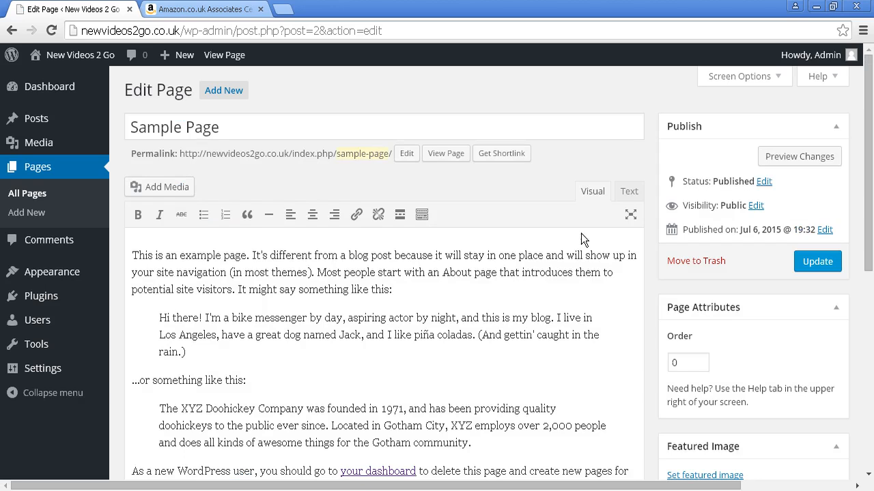
pyautogui.click(631, 198)
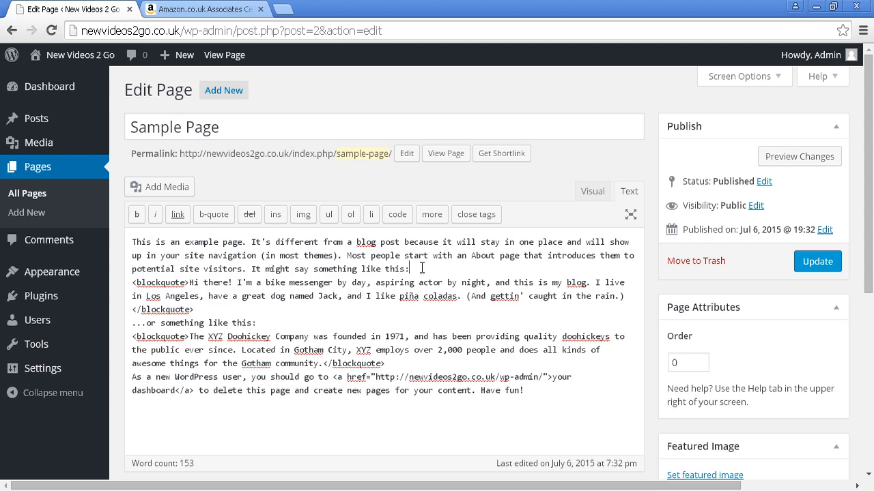
# - Insert the copied banner code on its own line below the first paragraph, and preview the page
pyautogui.press('Return')
pyautogui.press('Return')
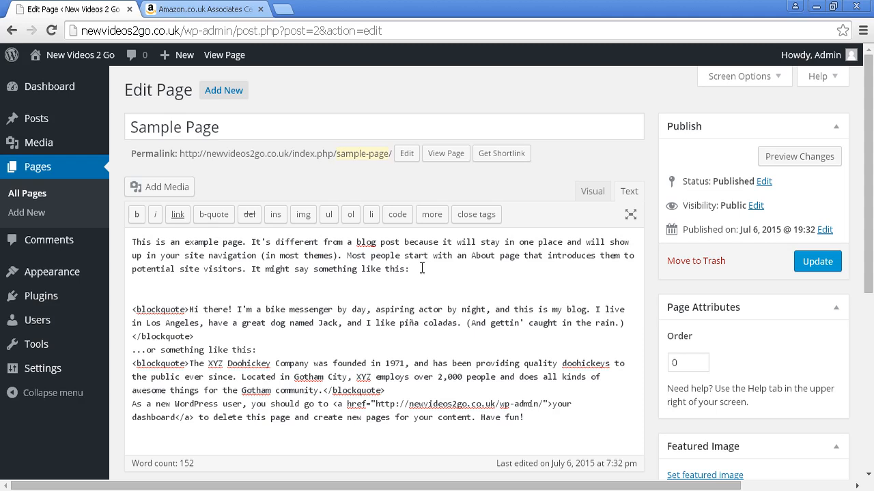
pyautogui.hotkey('ctrl', 'v')
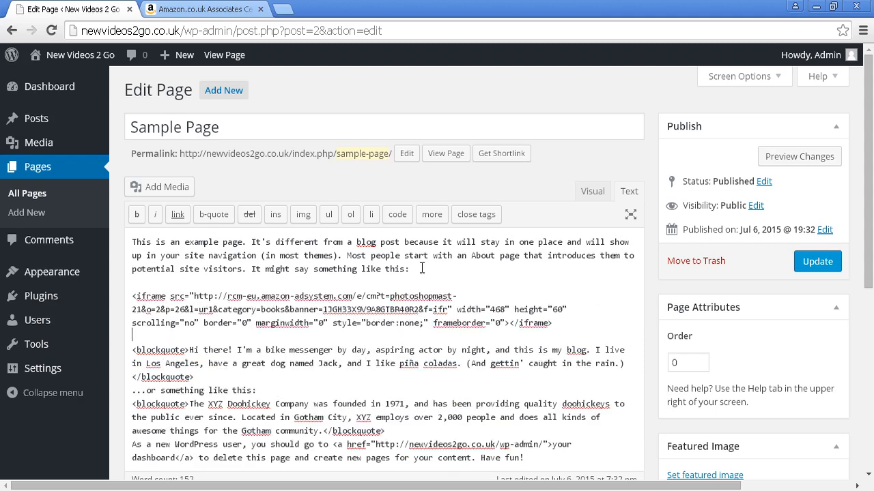
pyautogui.click(803, 161)
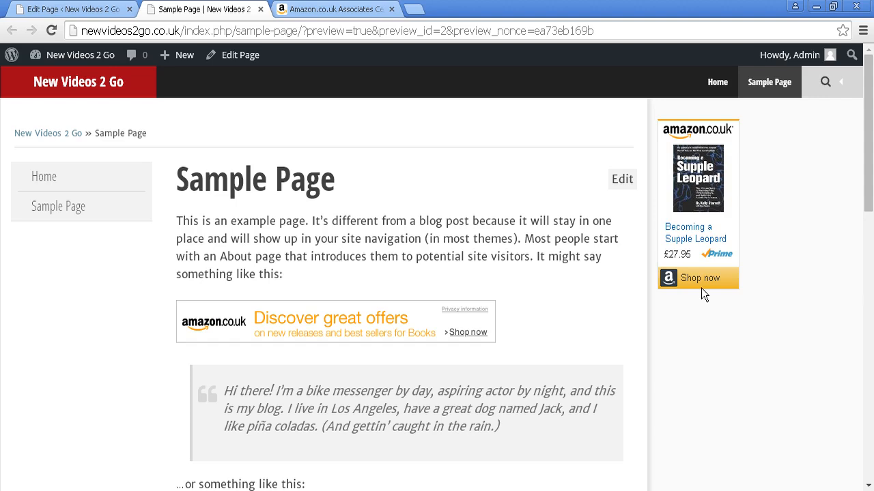
pyautogui.hotkey('ctrl', 'w')
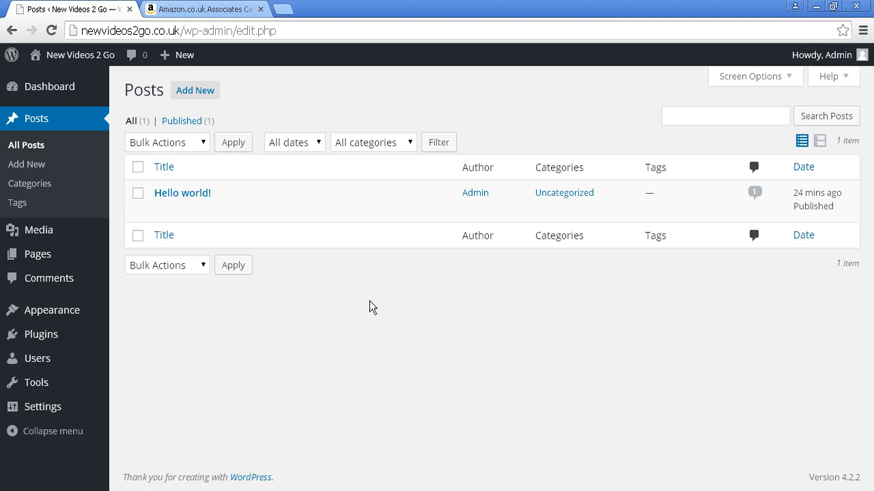
# - Open the Hello world! post for editing in Visual mode
pyautogui.moveTo(186, 198)
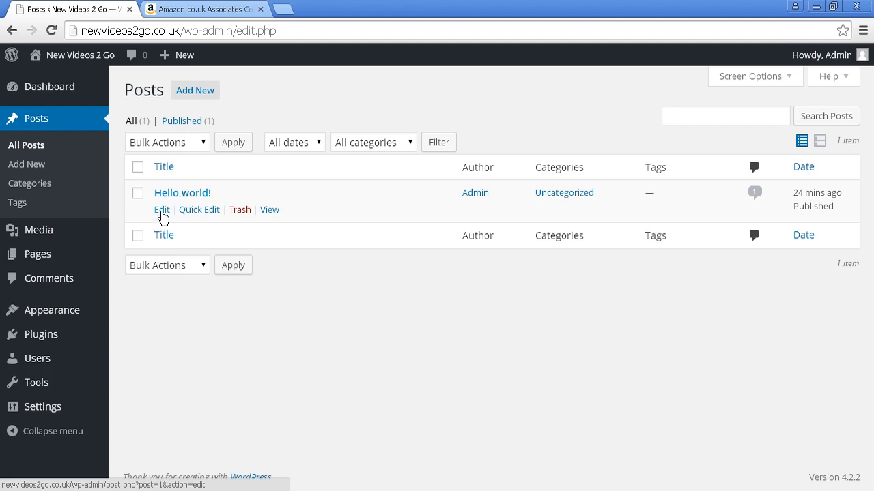
pyautogui.click(162, 213)
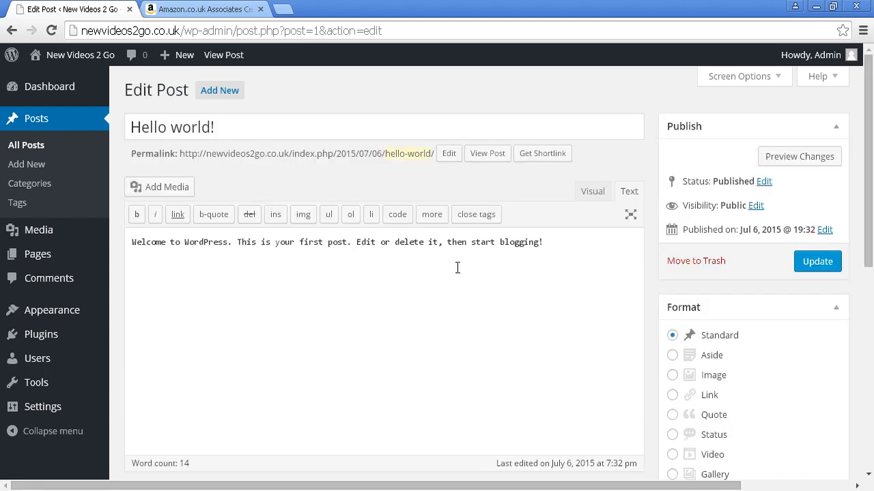
pyautogui.click(593, 194)
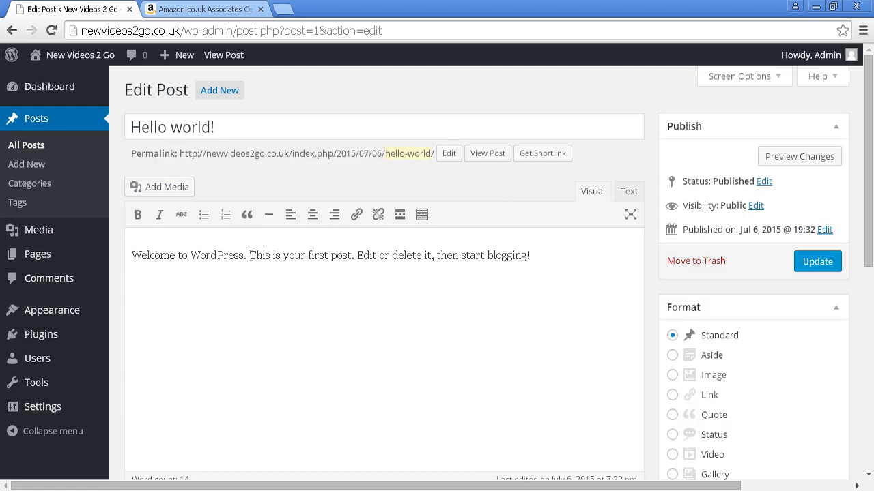
# - Link the words "This is your first post" to the copied ClickBank affiliate URL, set to open in a new window/tab
pyautogui.moveTo(250, 255); pyautogui.dragTo(351, 255)
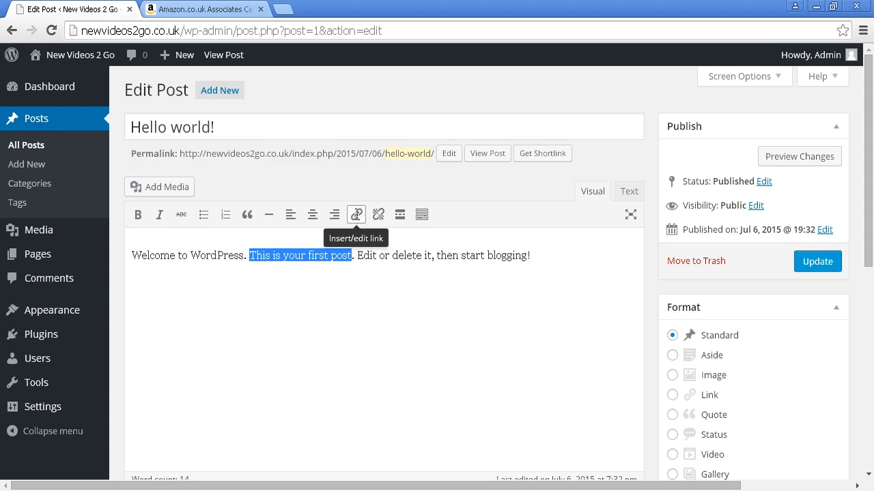
pyautogui.click(356, 214)
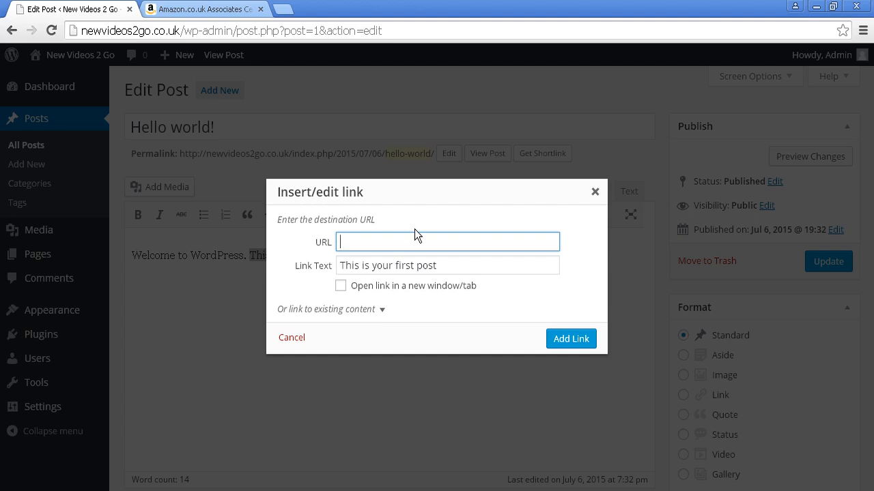
pyautogui.hotkey('ctrl', 'v')
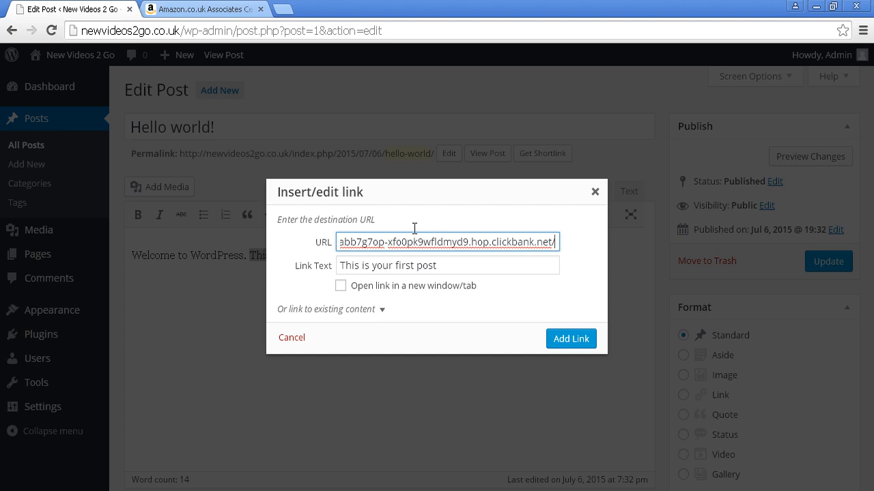
pyautogui.click(341, 287)
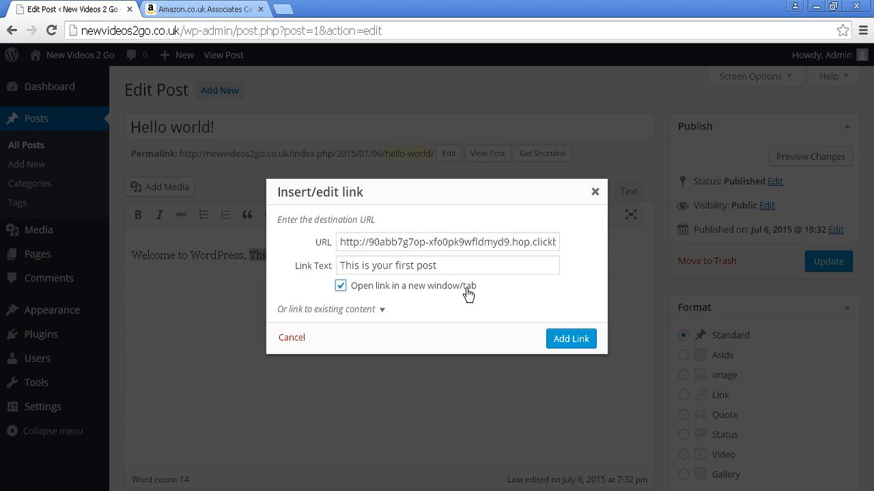
pyautogui.click(571, 339)
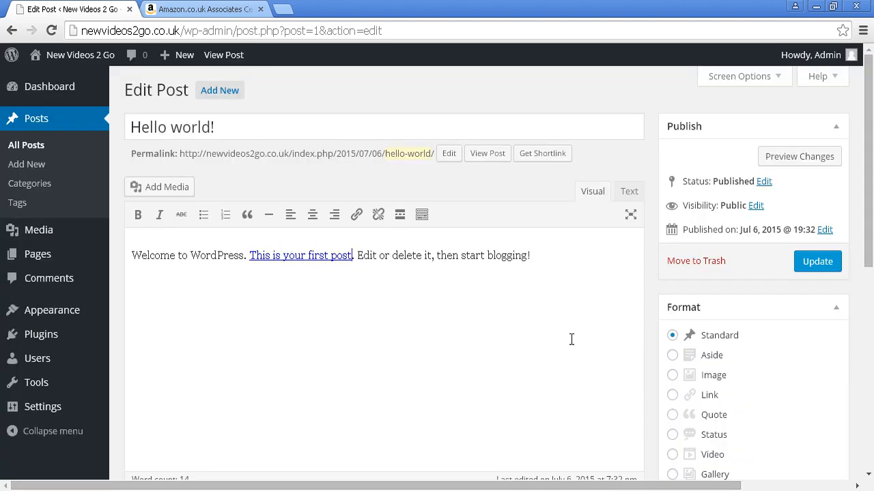
# - Preview the Hello world! post and test its affiliate link, closing the page it opens
pyautogui.click(794, 159)
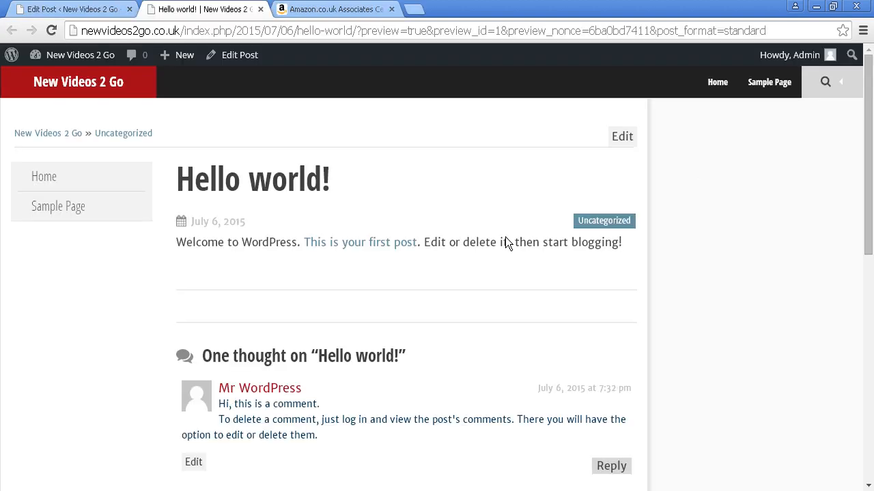
pyautogui.click(385, 245)
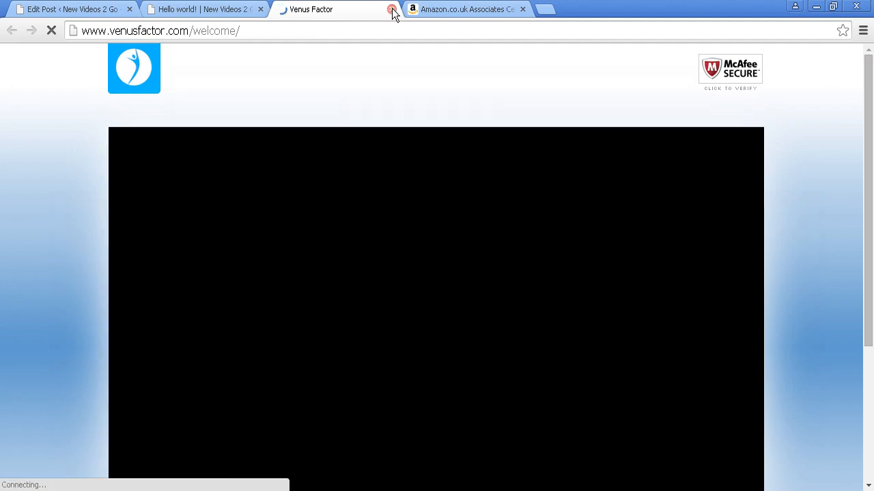
pyautogui.click(392, 9)
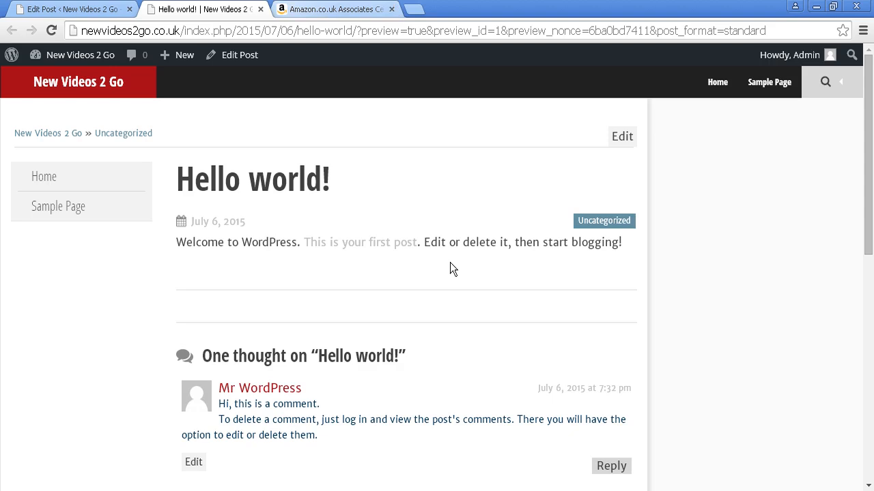